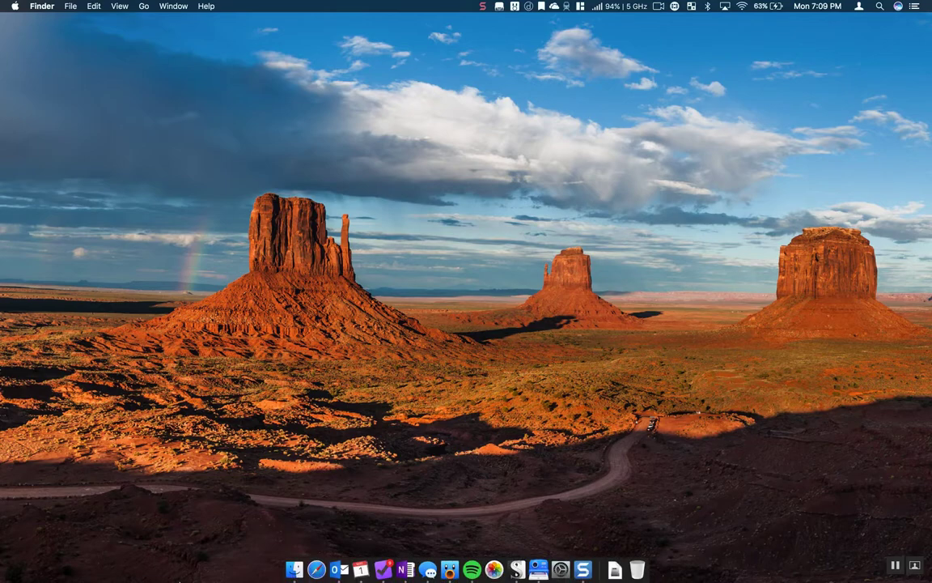
# Launch Safari and load cnn.com from the address bar in place of the Google page
pyautogui.click(316, 565)
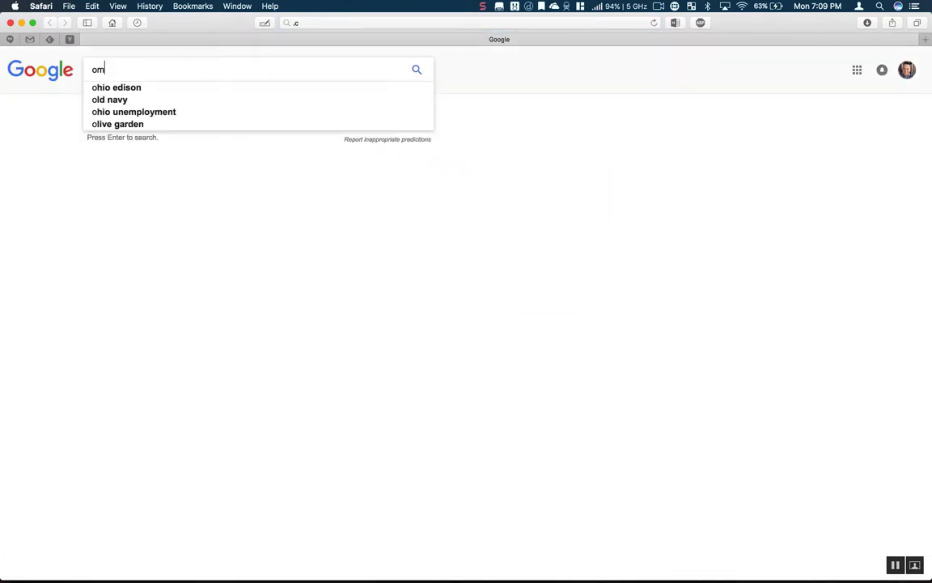
pyautogui.click(347, 23)
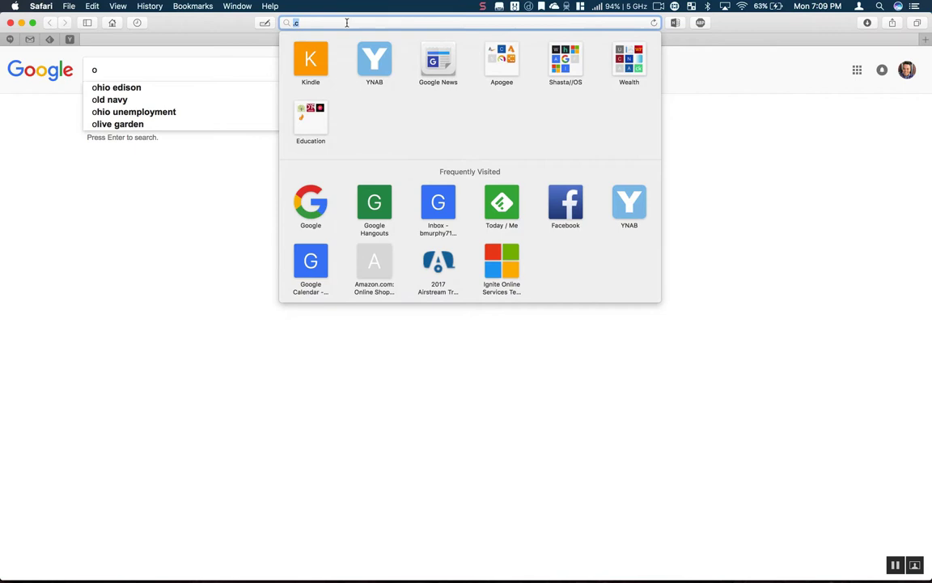
pyautogui.press('BackSpace')
pyautogui.write('cnn.co')
pyautogui.press('Return')
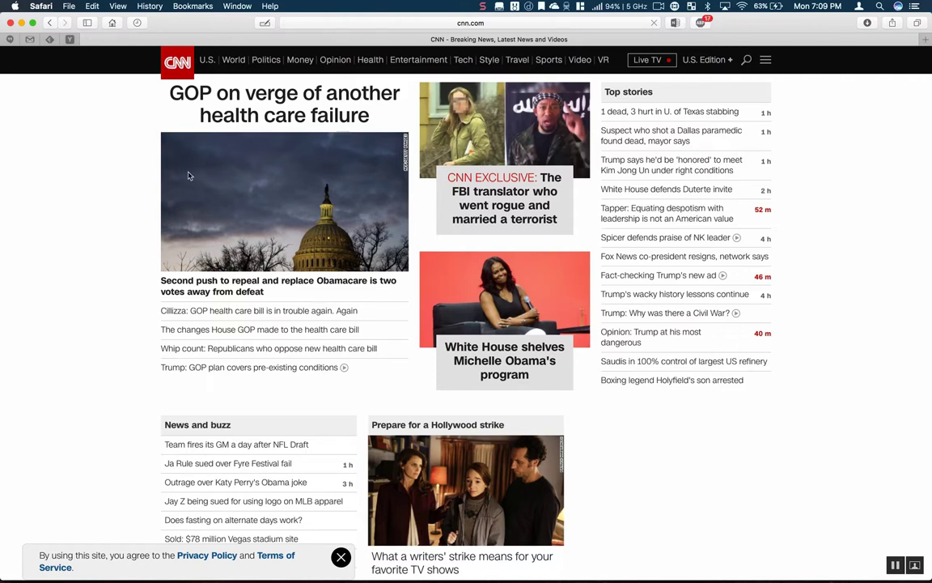
# Open the 'GOP on verge of losing health care vote' article and scroll through it as its video autoplays
pyautogui.click(231, 283)
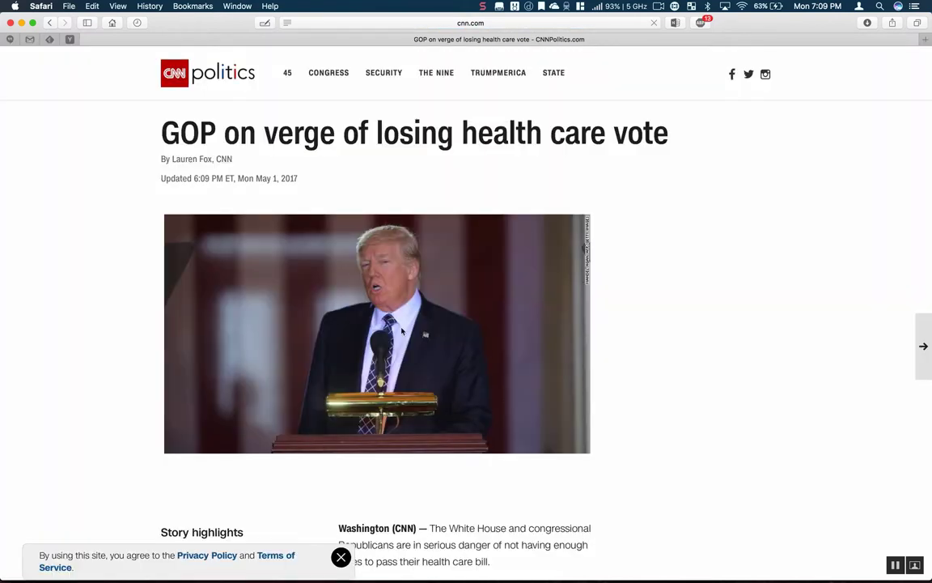
pyautogui.scroll(-5, 431, 382)
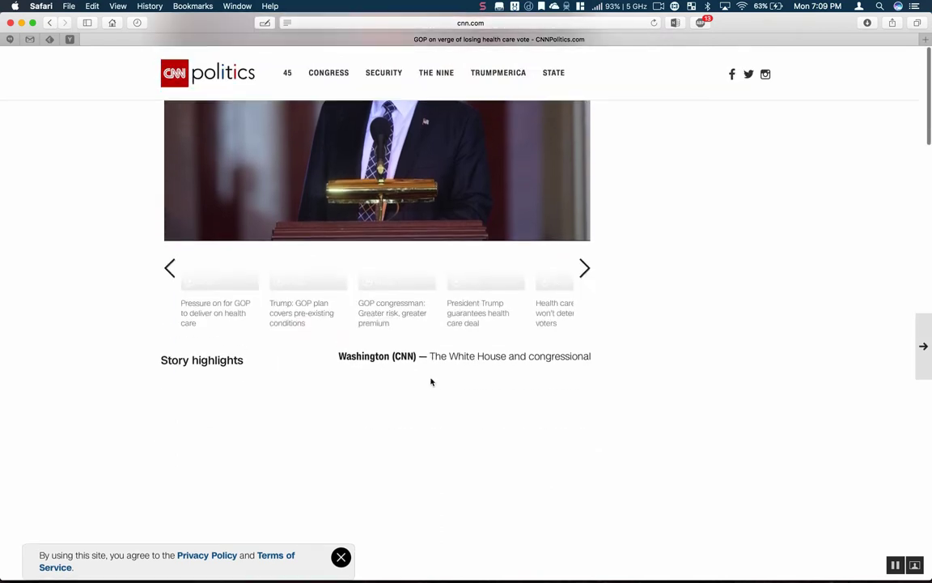
pyautogui.scroll(-4, 431, 381)
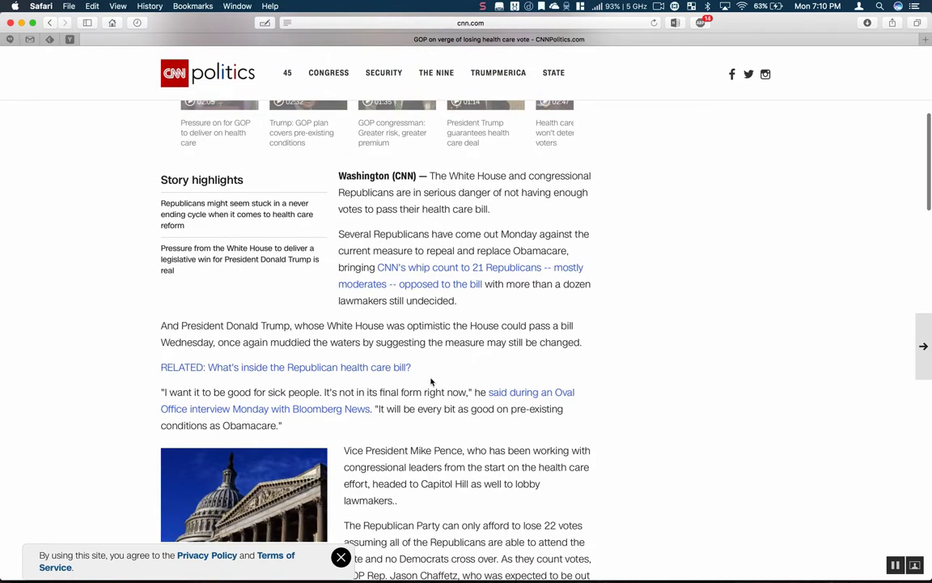
pyautogui.scroll(-3, 432, 381)
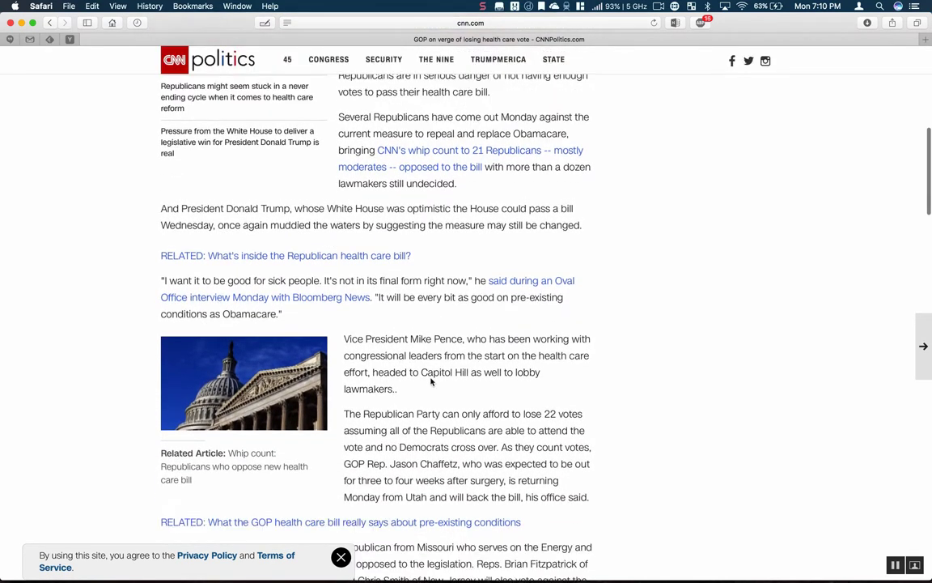
pyautogui.scroll(-3, 432, 381)
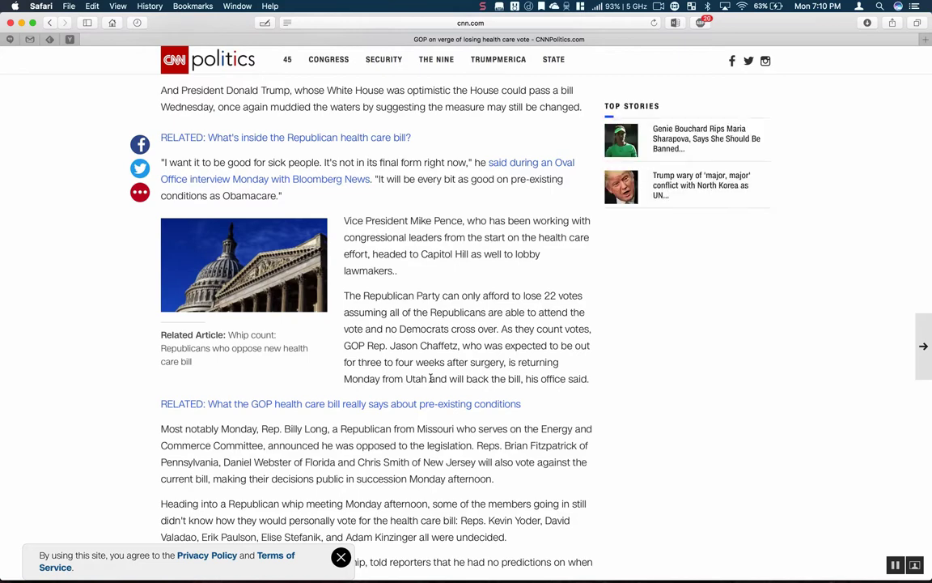
pyautogui.scroll(10, 430, 378)
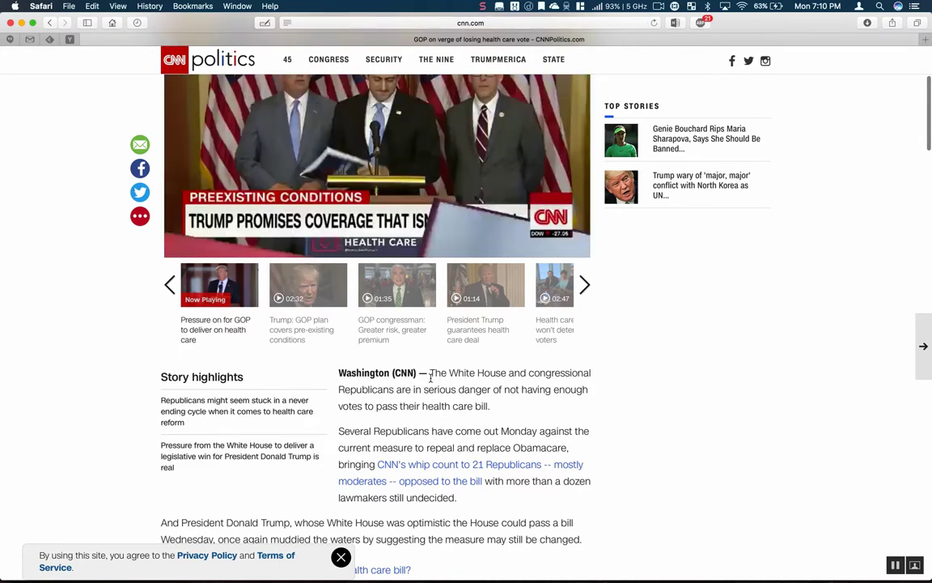
pyautogui.scroll(-3, 431, 378)
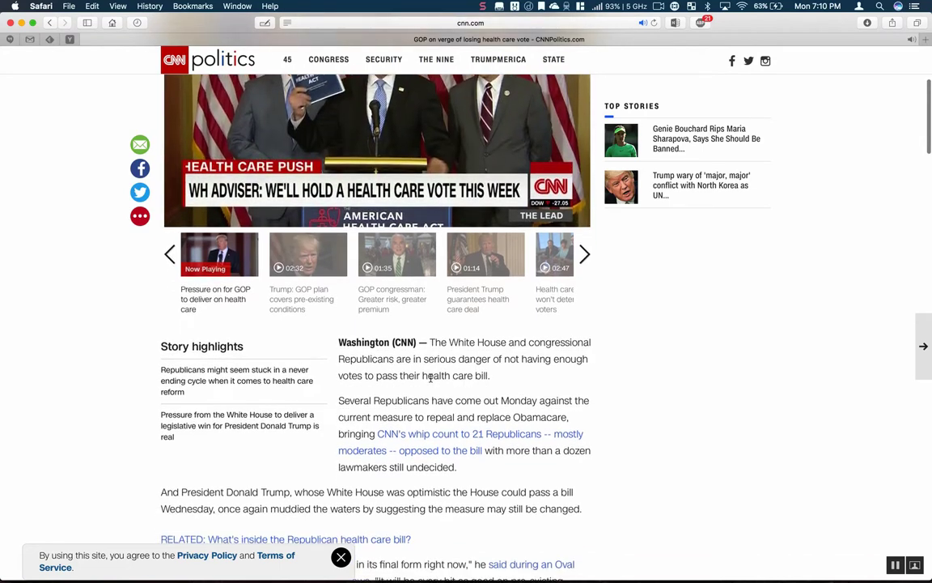
pyautogui.scroll(-5, 431, 378)
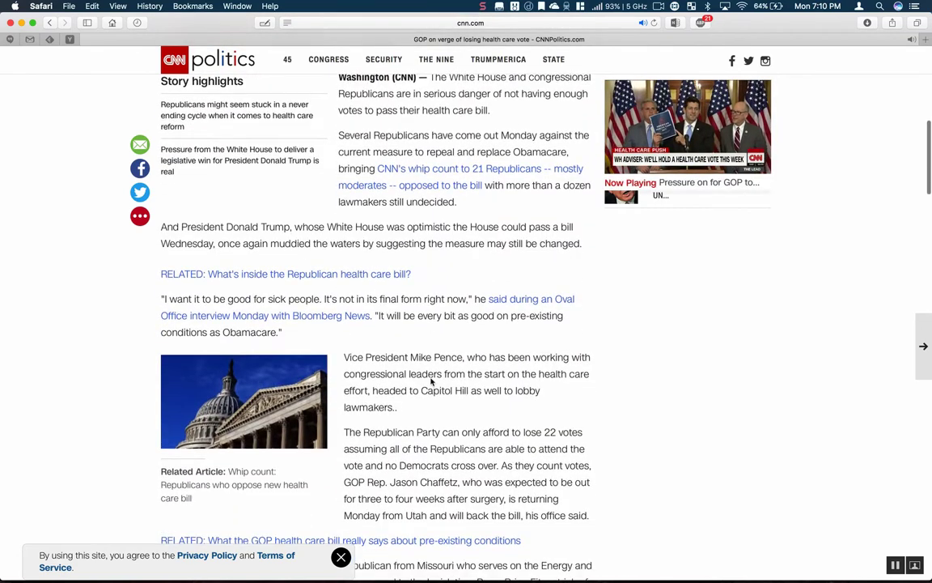
pyautogui.scroll(-2, 431, 378)
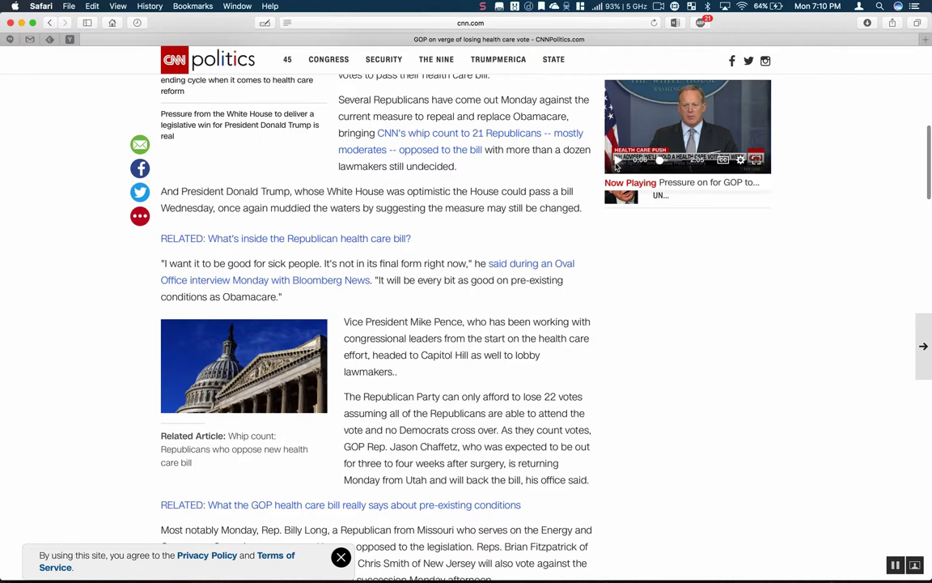
pyautogui.moveTo(617, 166)
# Look through Safari's menus from Bookmarks to Help for debug options, then close them
pyautogui.click(191, 6)
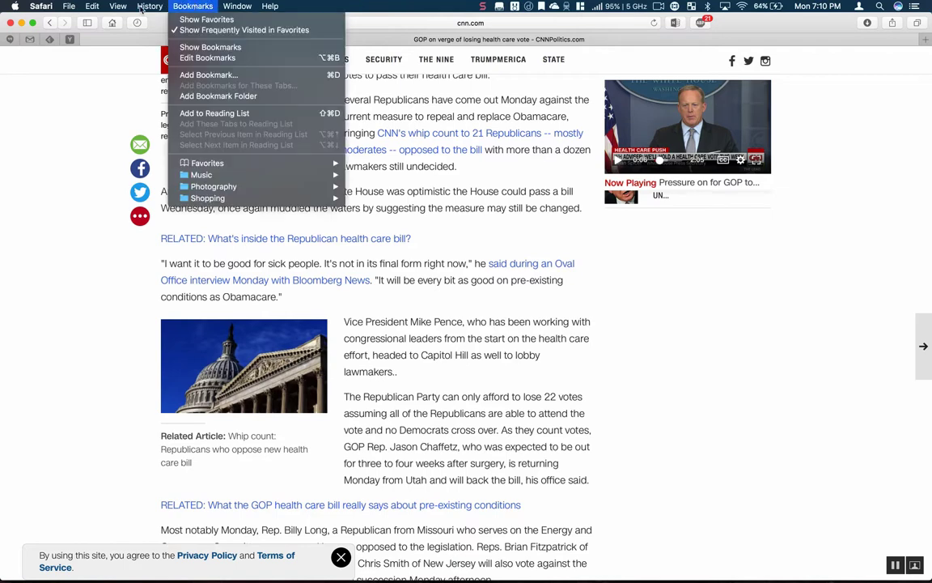
pyautogui.moveTo(263, 6)
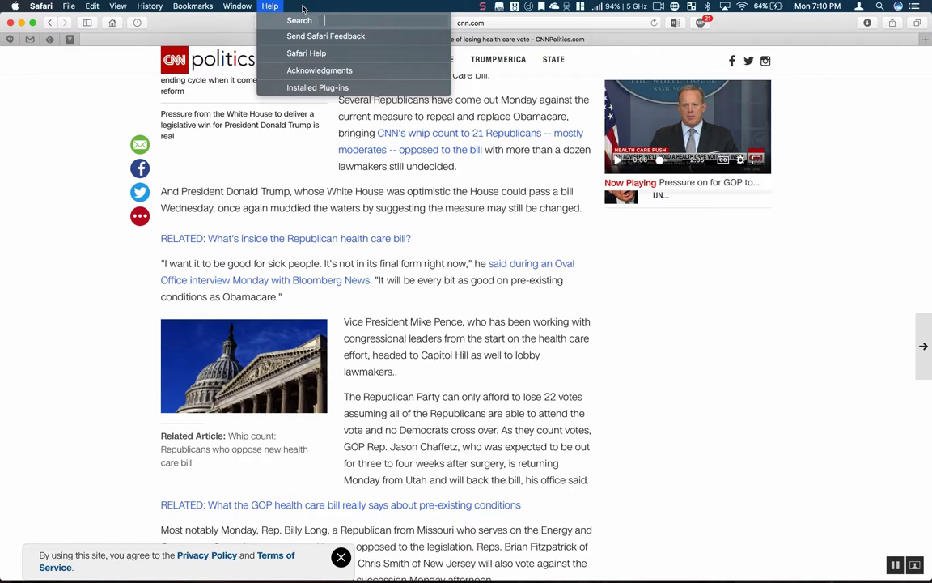
pyautogui.click(532, 413)
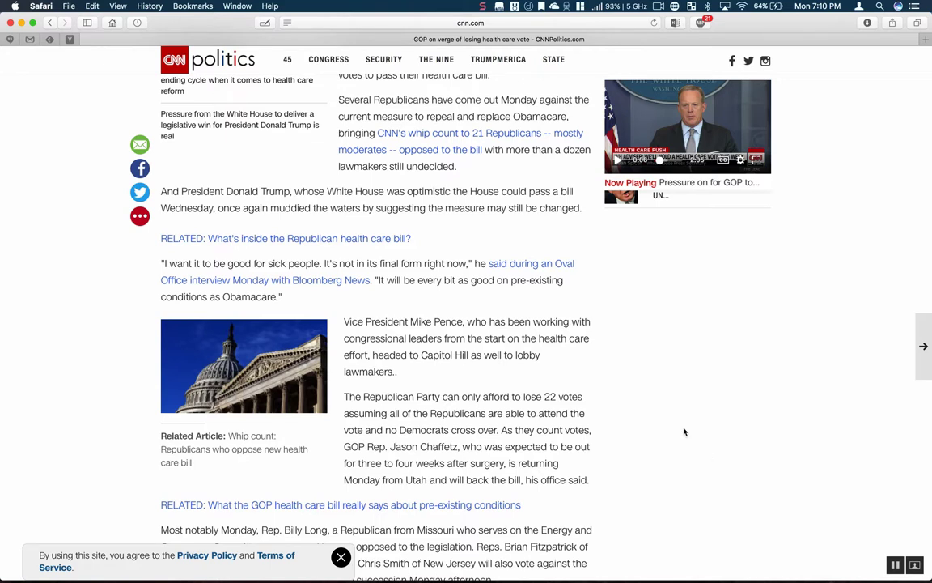
# Hide Safari and launch Terminal through Spotlight search
pyautogui.press('super+h')
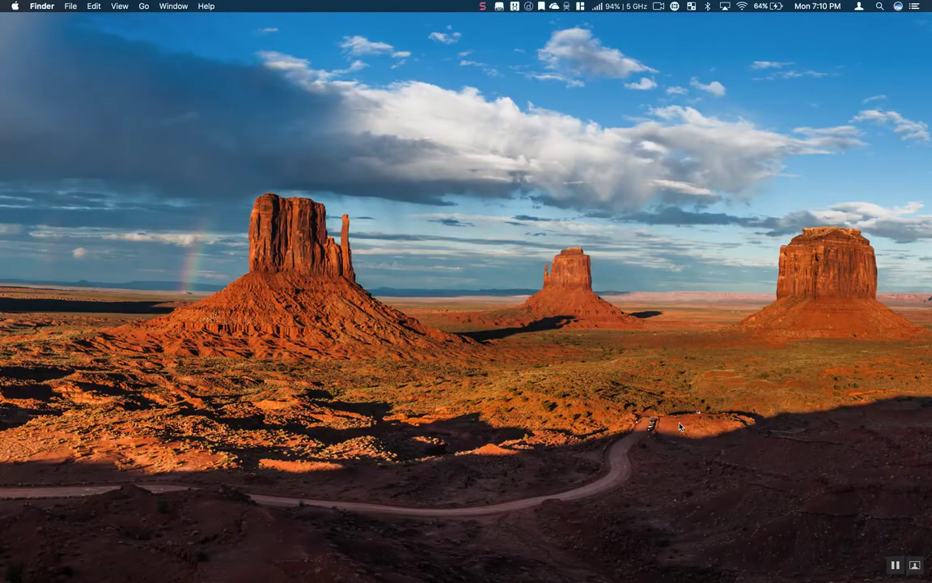
pyautogui.press('super+space')
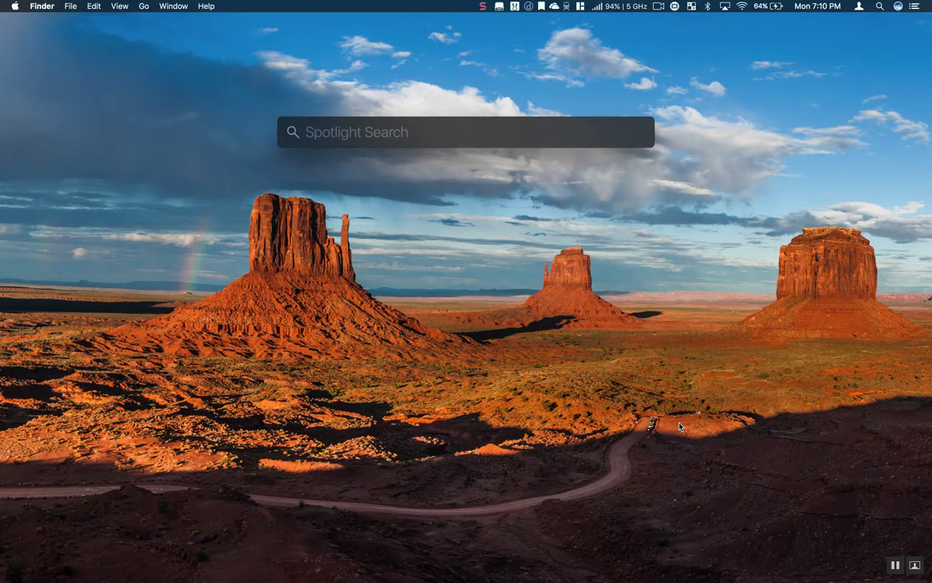
pyautogui.write('termi')
pyautogui.press('Return')
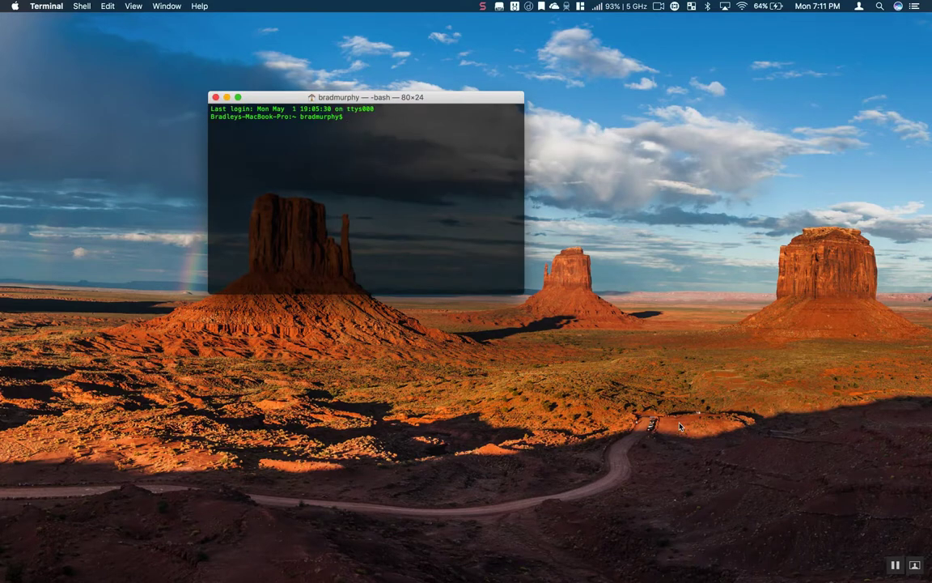
# Run 'defaults write com.apple.Safari IncludeInternalDebugMenu 1' in Terminal
pyautogui.write('defaults write com.apple.Safari IncludeInternalDebugMenu 0')
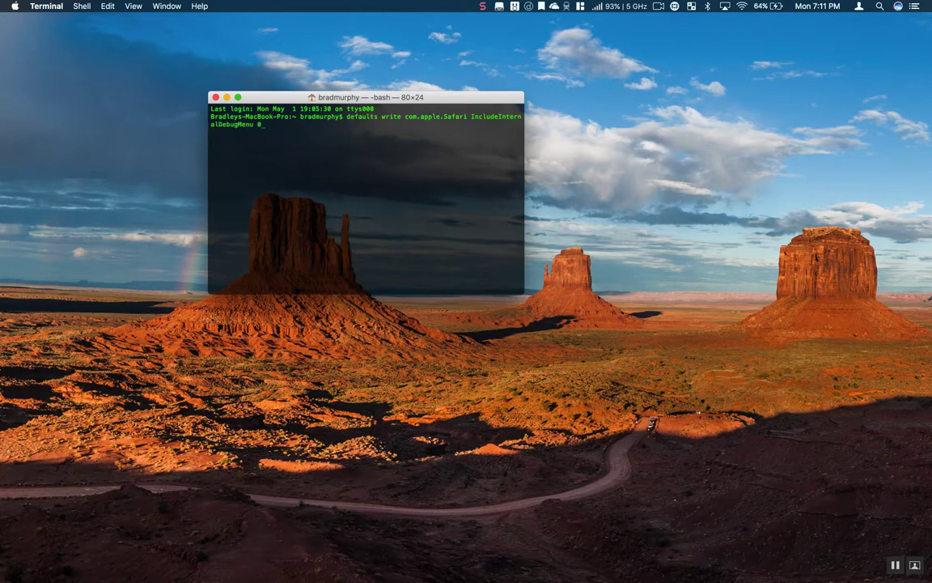
pyautogui.press('BackSpace')
pyautogui.write('1')
pyautogui.press('Return')
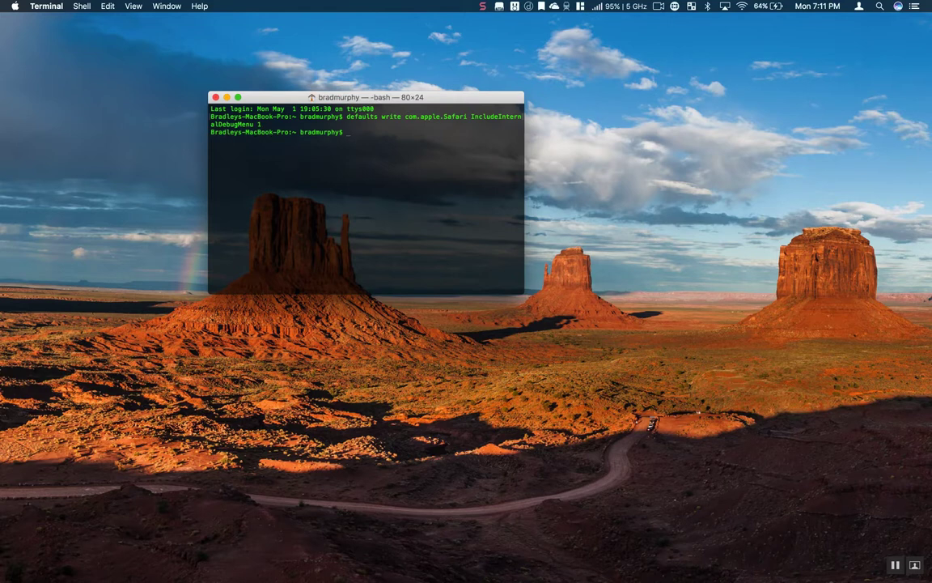
# Relaunch Safari, check Debug > Media Flags > Disallow Inline Video, and reopen the menu to verify
pyautogui.moveTo(267, 579)
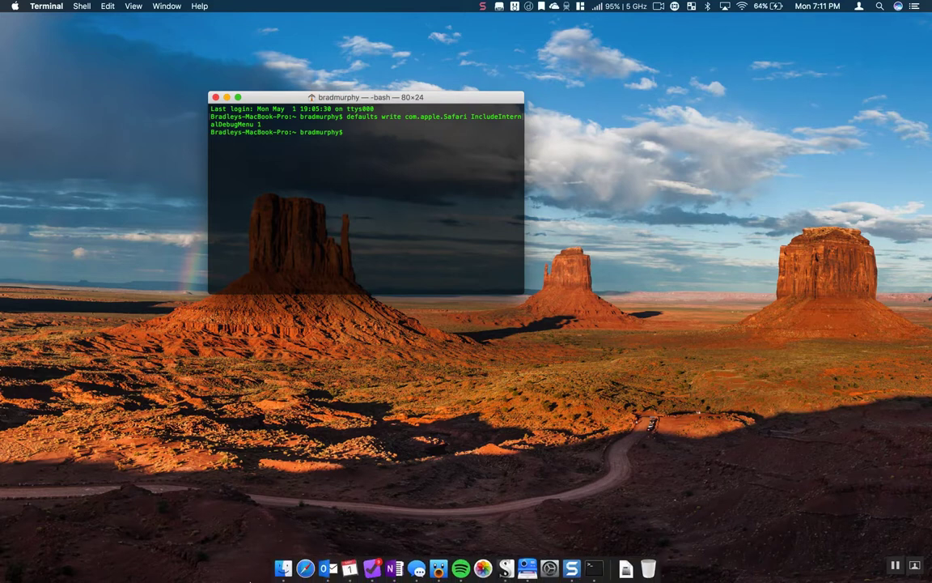
pyautogui.click(305, 565)
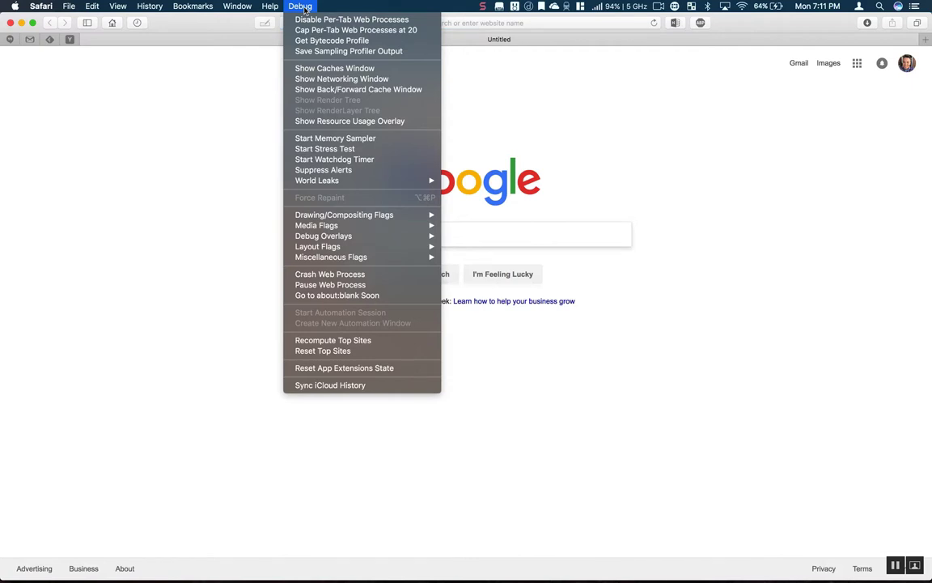
pyautogui.moveTo(314, 228)
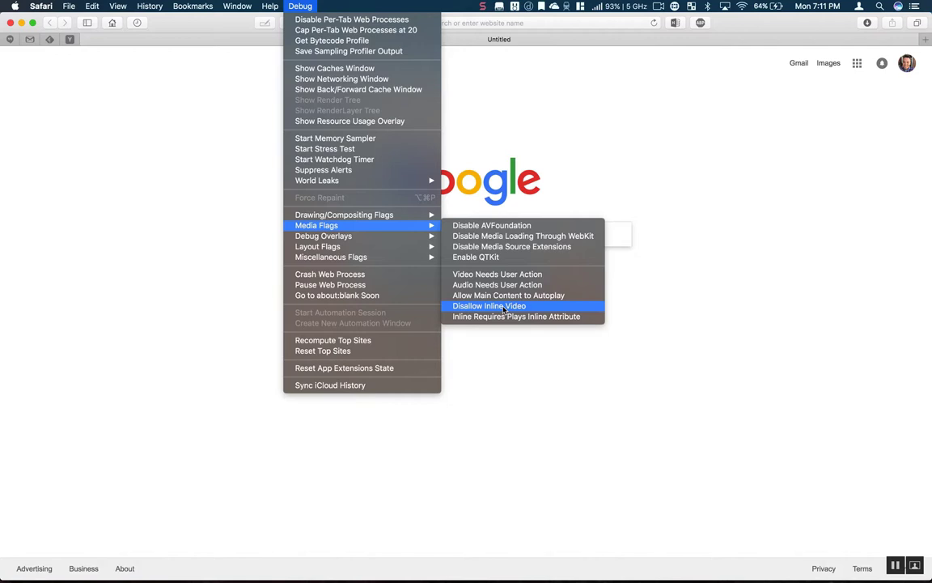
pyautogui.click(504, 306)
pyautogui.click(301, 6)
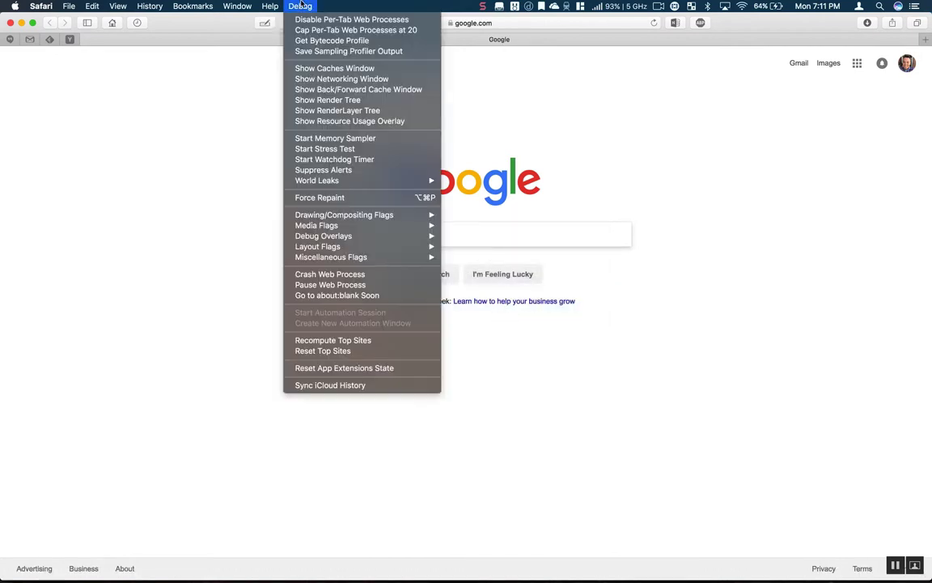
pyautogui.moveTo(380, 225)
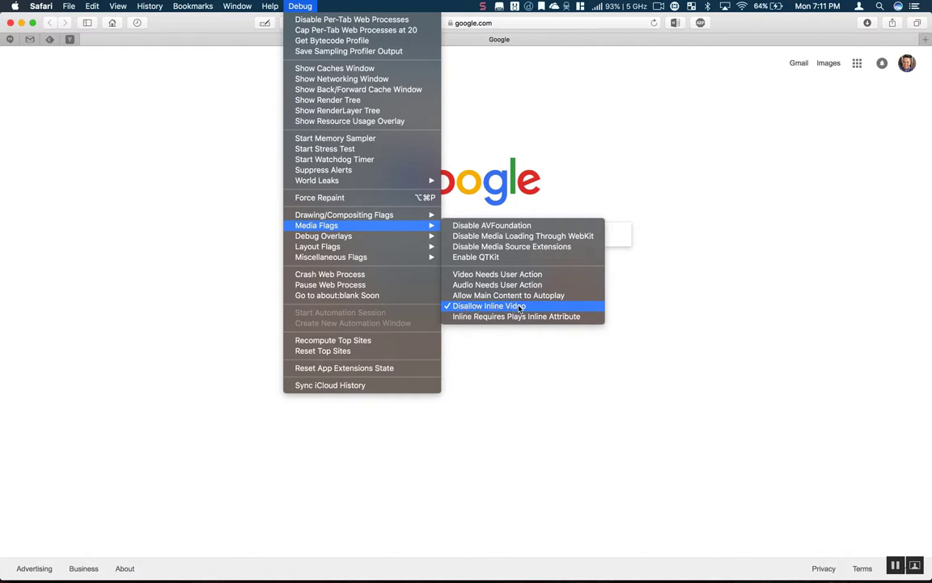
# Close the debug menus and load cnn.com from the address bar
pyautogui.click(522, 375)
pyautogui.click(406, 25)
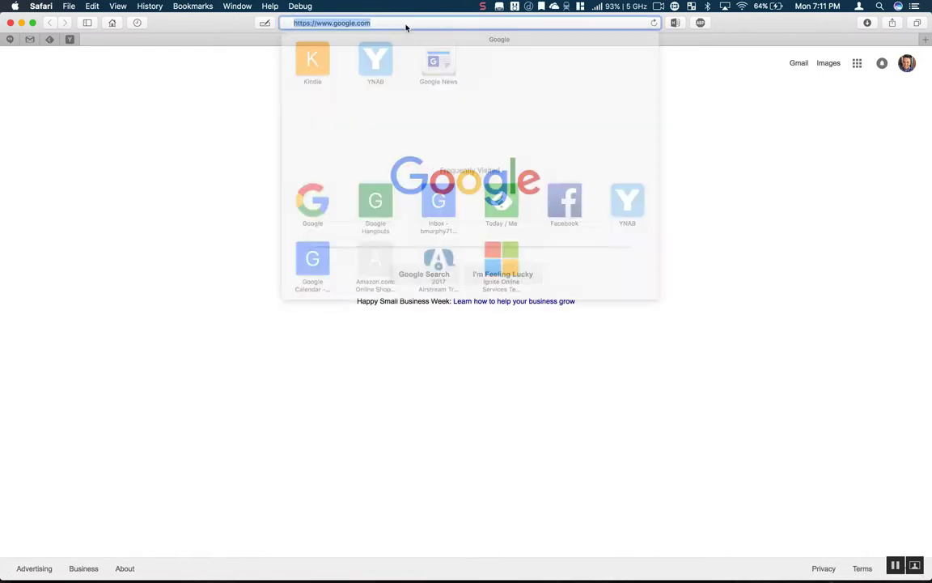
pyautogui.write('cnn')
pyautogui.press('Return')
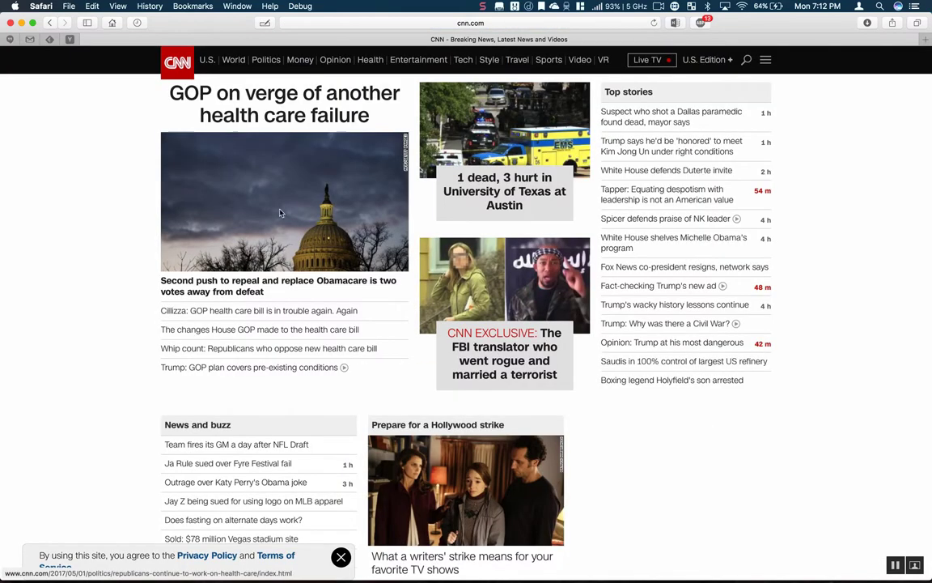
# Open the health care vote article, scroll to confirm the video doesn't autoplay, and glance at the Debug menu
pyautogui.click(195, 283)
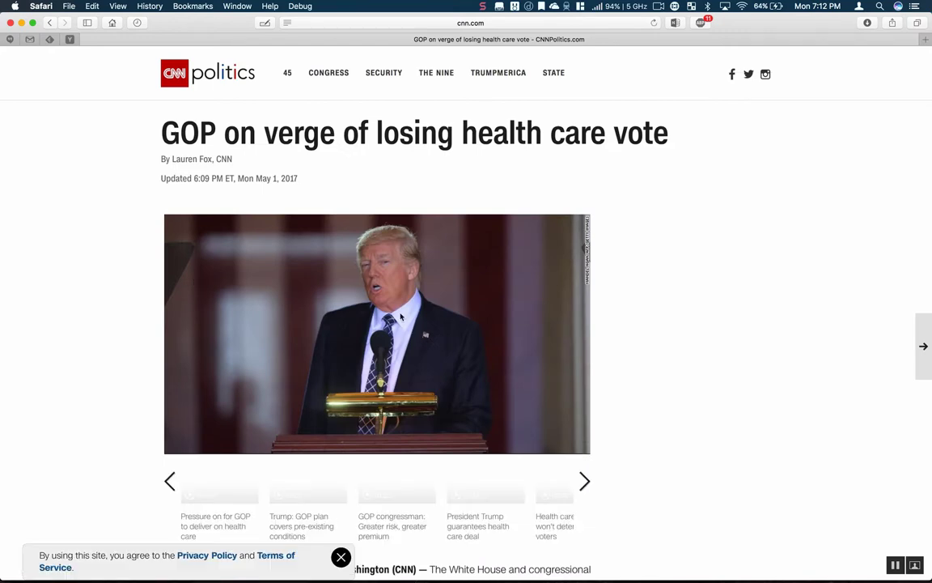
pyautogui.scroll(-5, 410, 365)
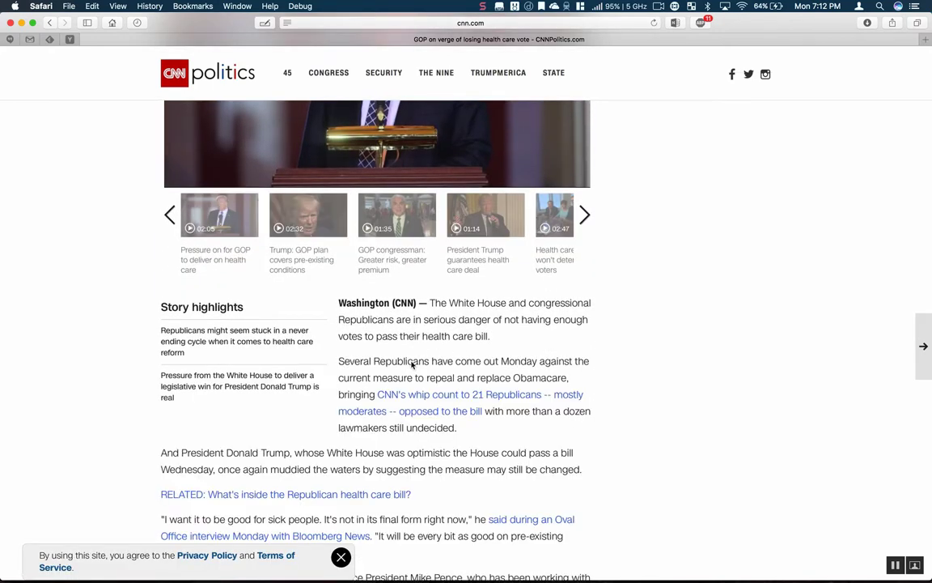
pyautogui.scroll(-5, 411, 364)
pyautogui.scroll(-4, 410, 362)
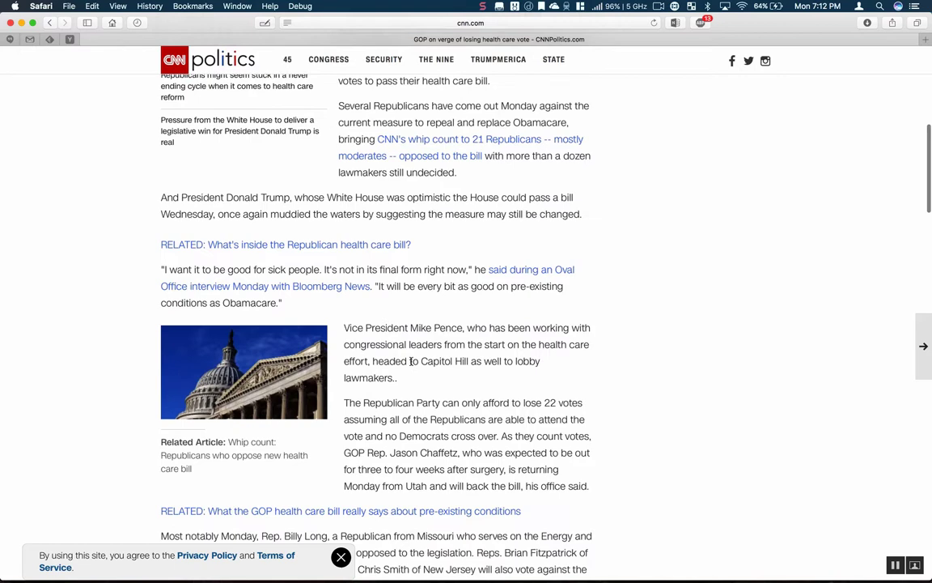
pyautogui.scroll(7, 410, 362)
pyautogui.scroll(5, 411, 362)
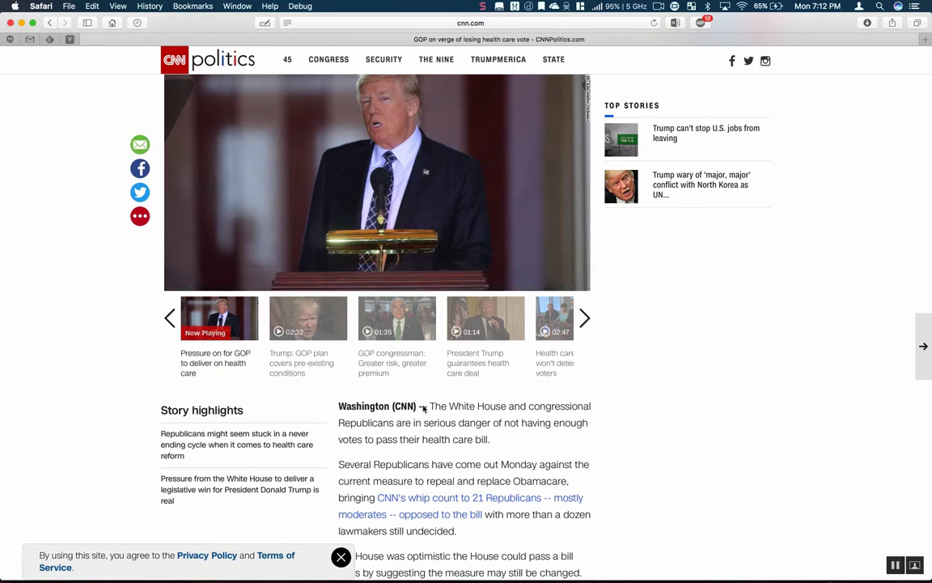
pyautogui.moveTo(386, 200)
pyautogui.scroll(-5, 385, 200)
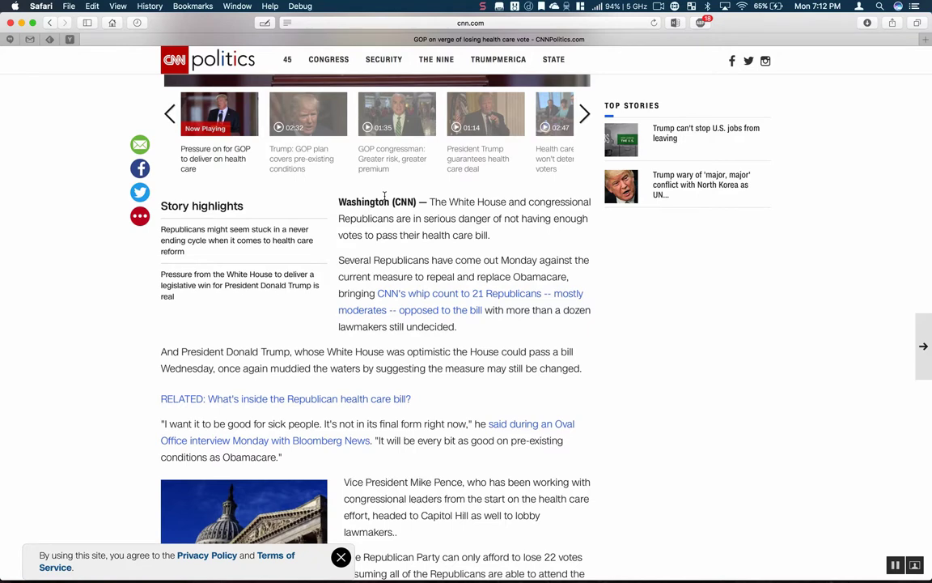
pyautogui.scroll(-1, 427, 326)
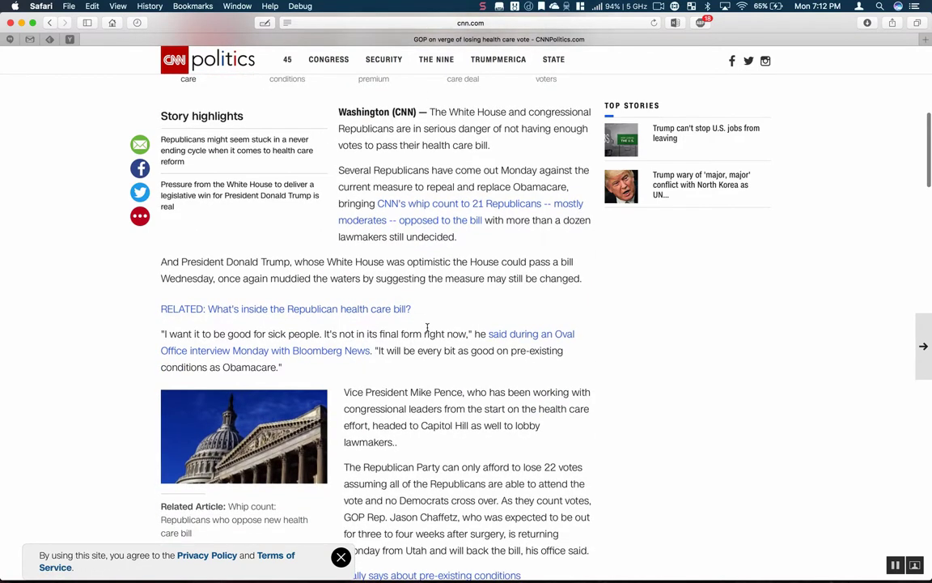
pyautogui.click(304, 7)
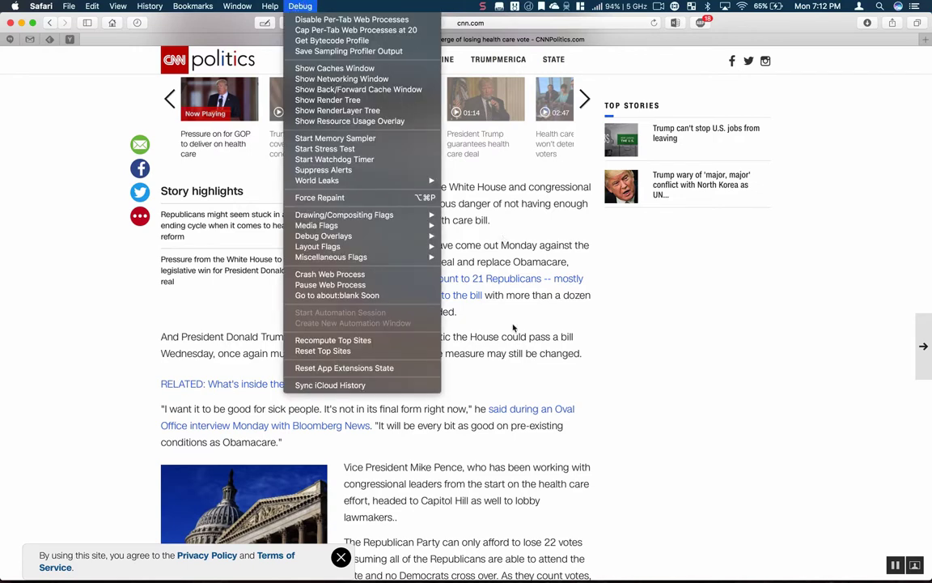
pyautogui.click(511, 375)
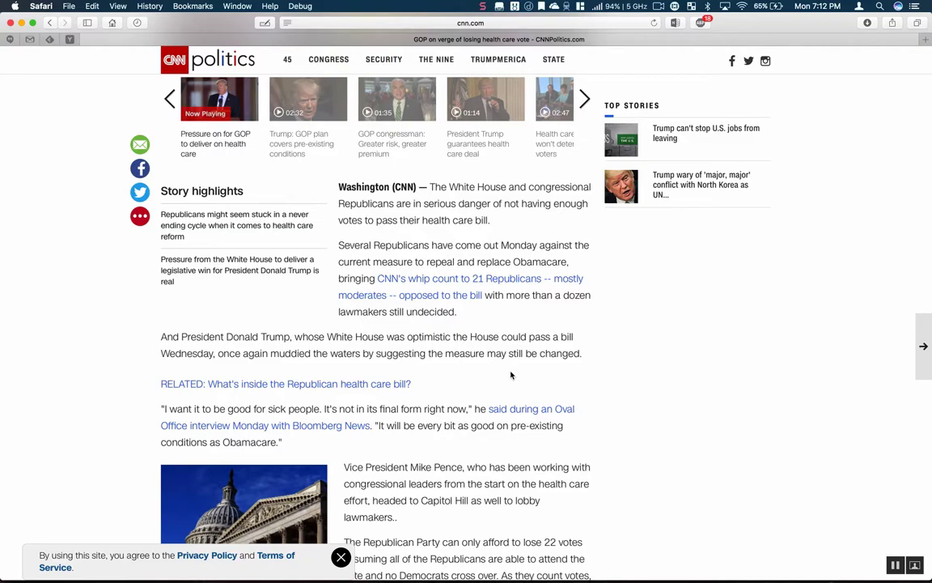
# Switch to Terminal and rerun the IncludeInternalDebugMenu defaults command with 0 to hide the Debug menu
pyautogui.press('super+h')
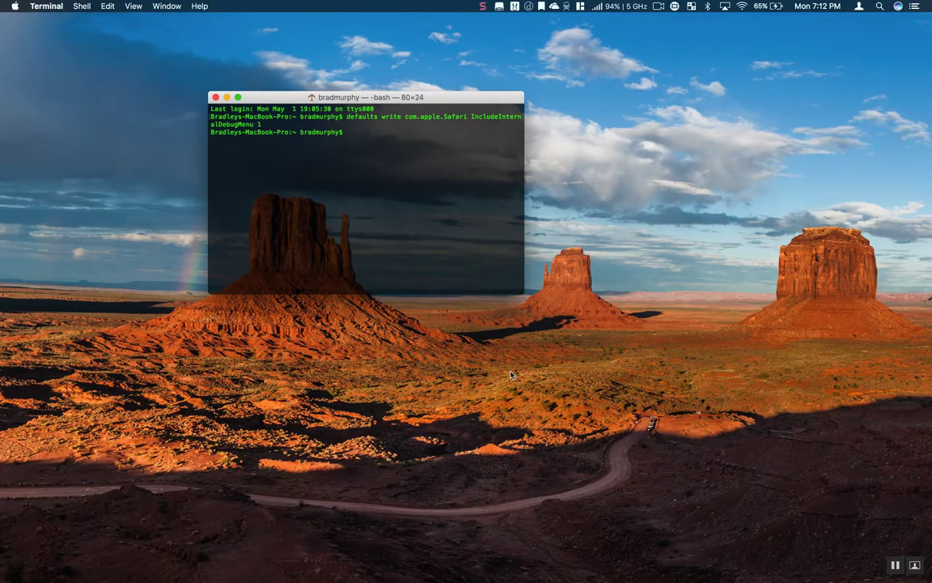
pyautogui.press('Up')
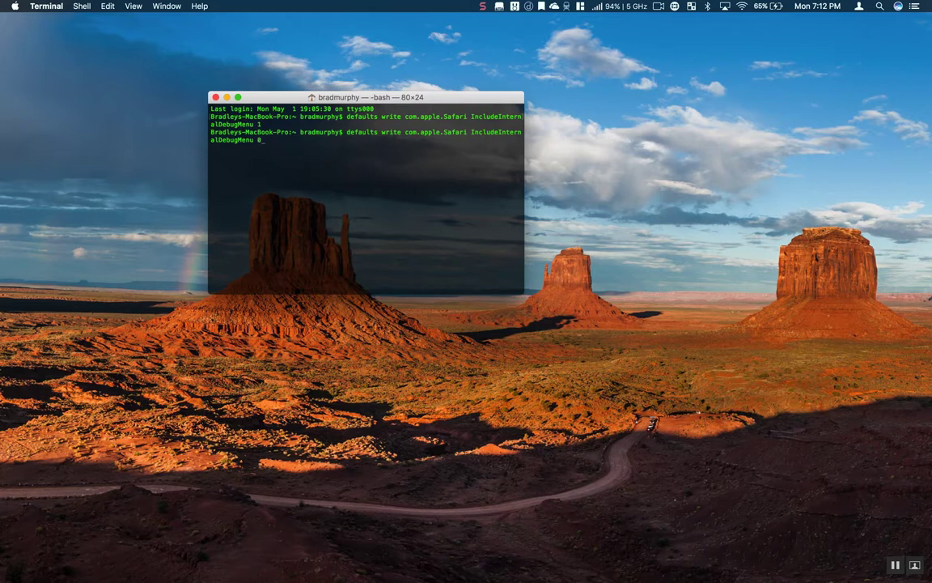
pyautogui.press('Return')
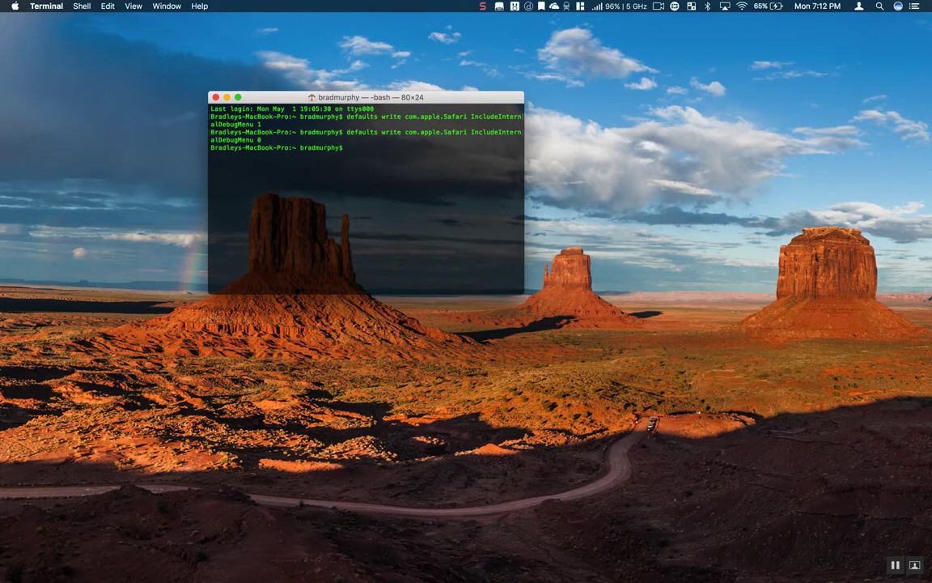
pyautogui.moveTo(453, 570)
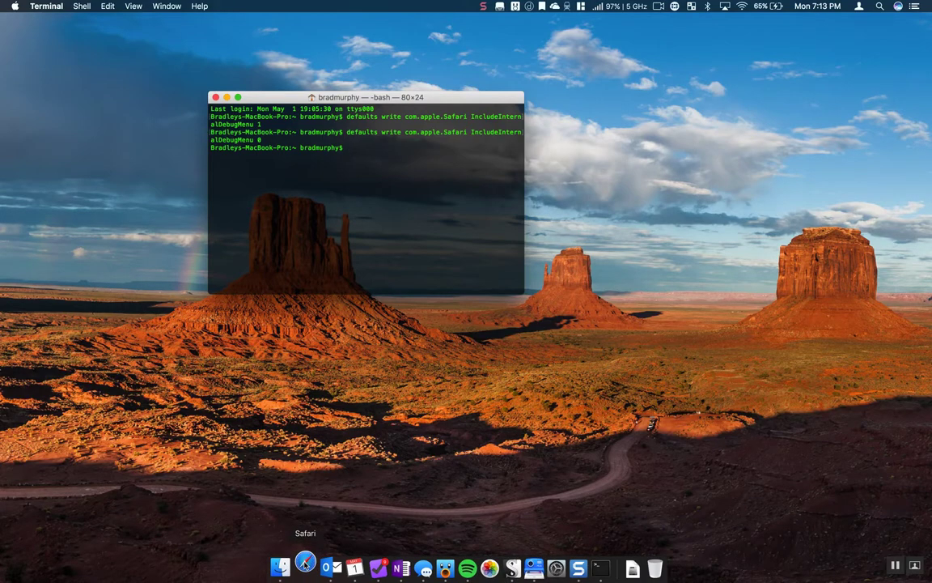